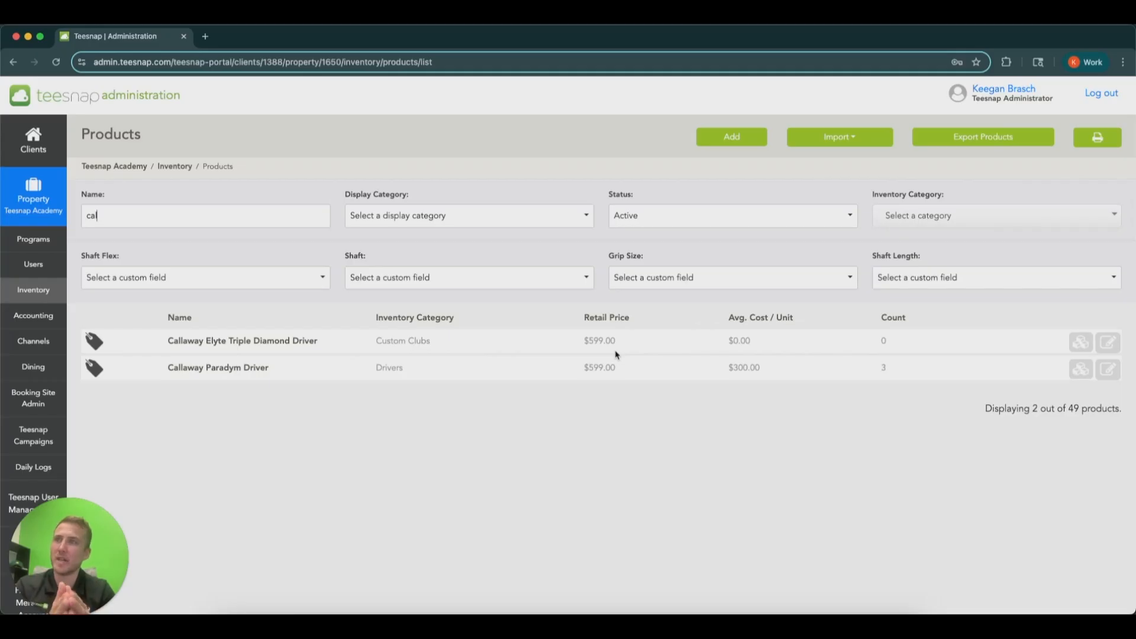
# Open the Callaway Elyte Triple Diamond Driver for editing and examine its inventory details, including shaft, grip and length fields.
pyautogui.click(1109, 346)
pyautogui.click(748, 235)
pyautogui.scroll(-3, 716, 381)
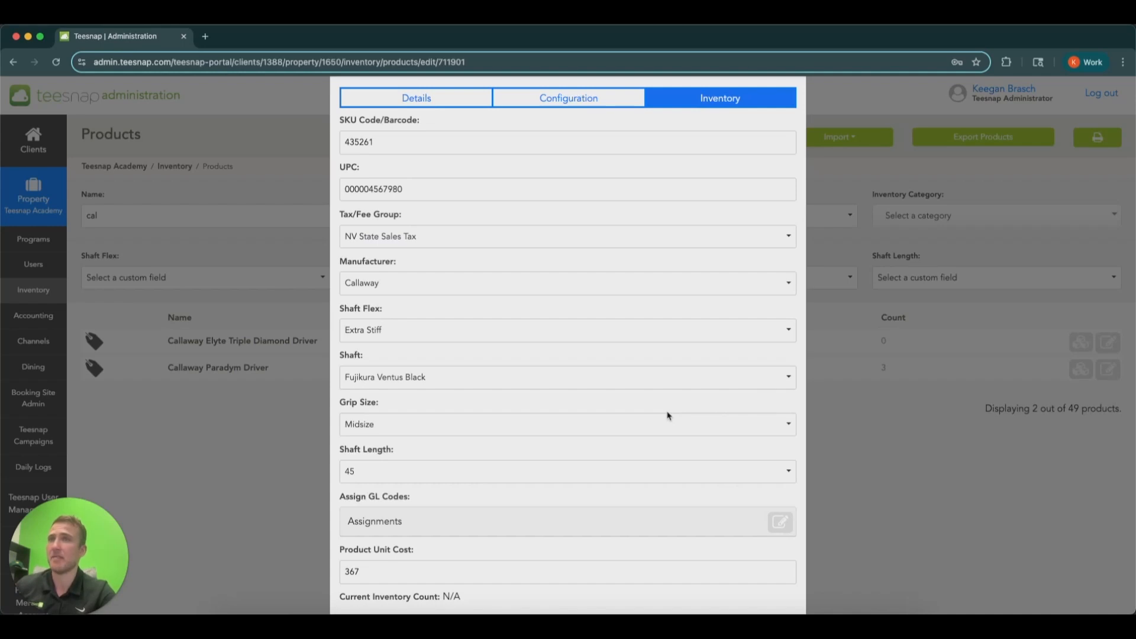
pyautogui.scroll(1, 668, 416)
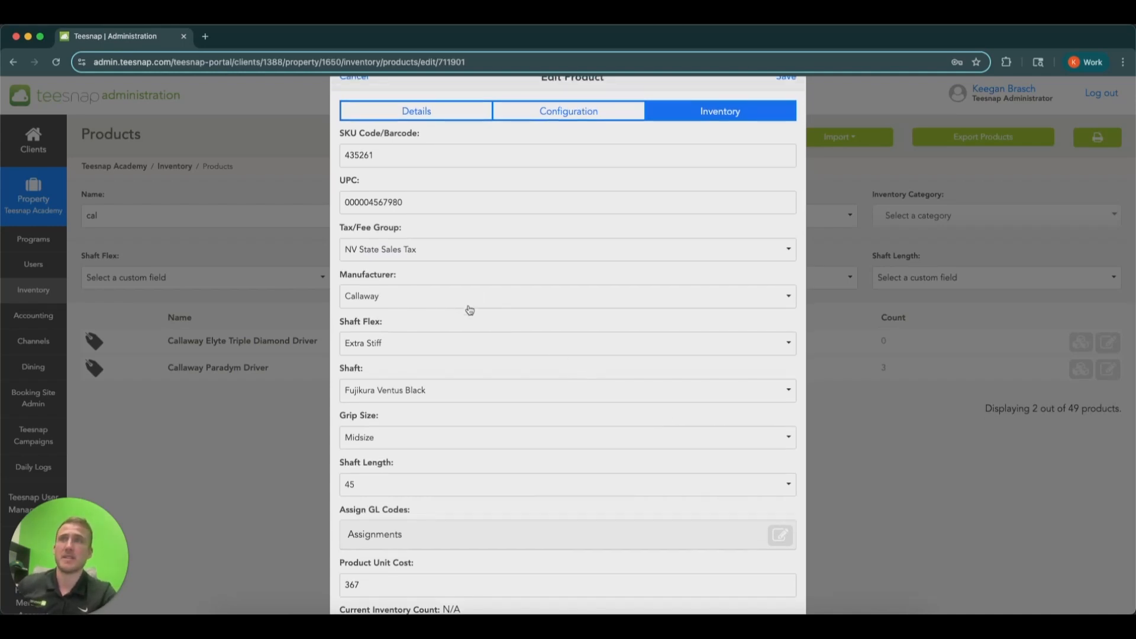
pyautogui.scroll(-1, 468, 353)
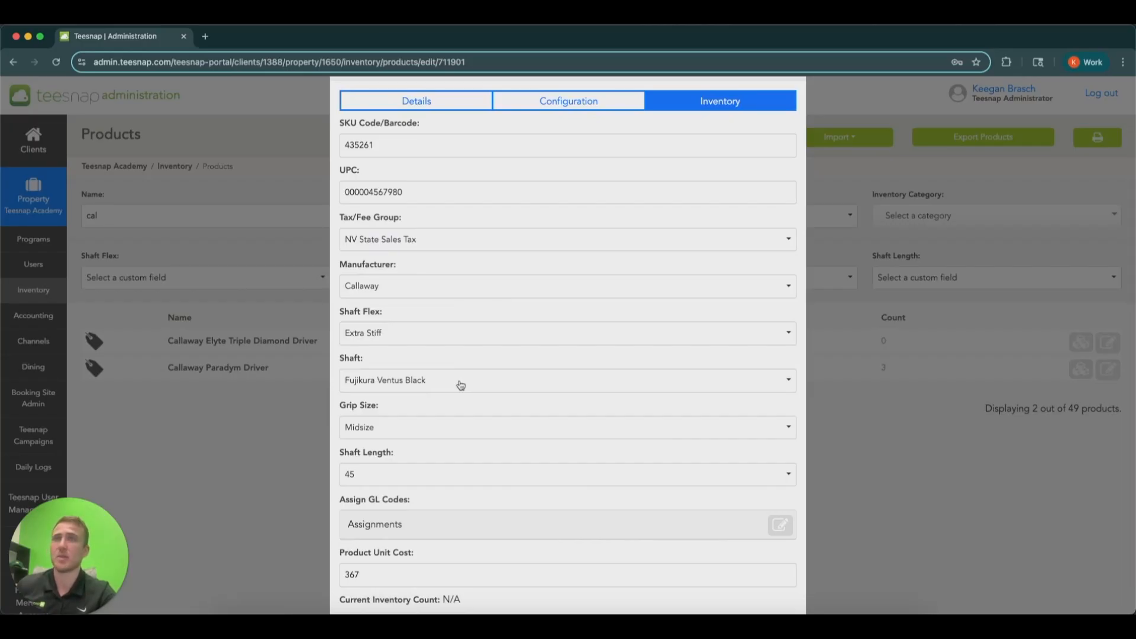
pyautogui.scroll(-2, 436, 409)
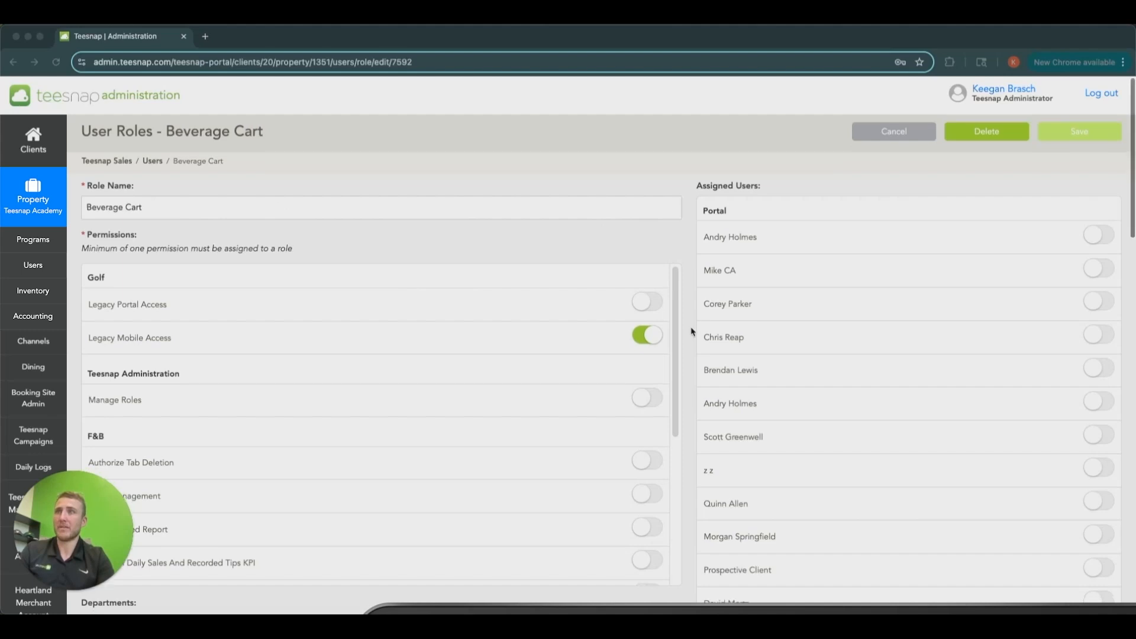
# Examine the department access assigned to the Beverage Cart user role.
pyautogui.scroll(-7, 691, 330)
pyautogui.scroll(-1, 691, 332)
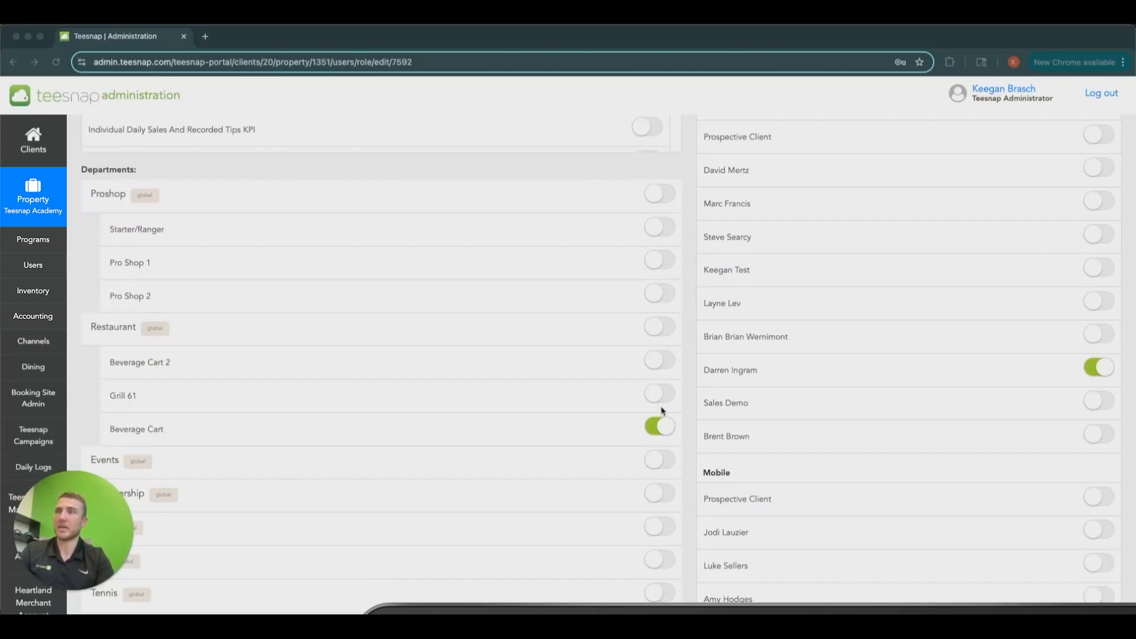
pyautogui.scroll(-1, 663, 410)
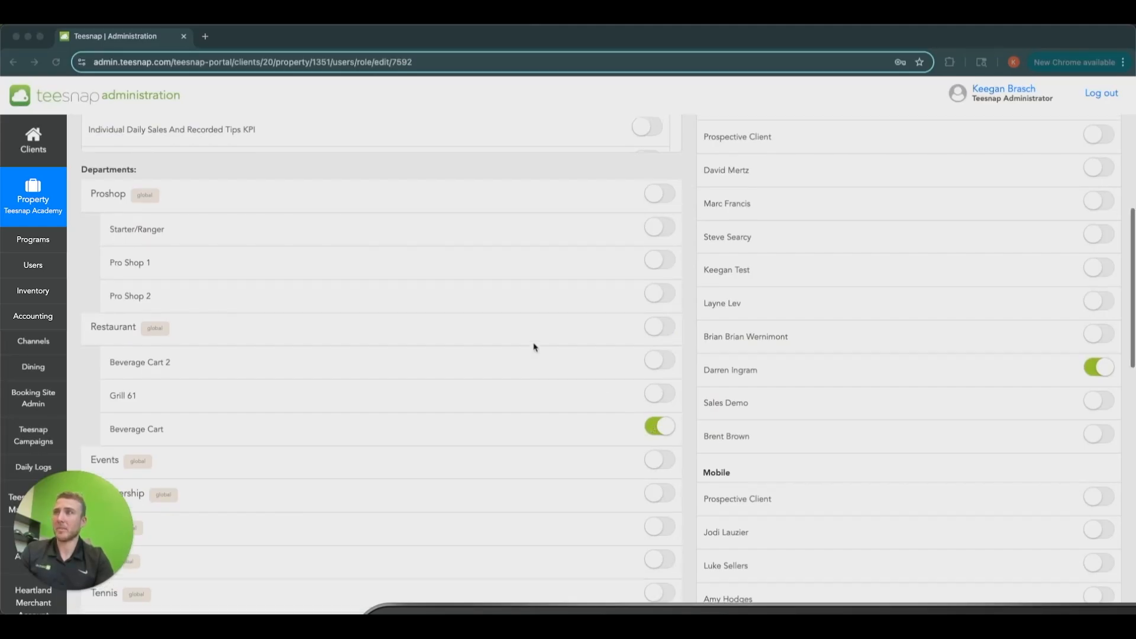
pyautogui.scroll(1, 535, 348)
# Open the inventory's Beverage Cart display category for editing and check its assigned departments.
pyautogui.click(33, 290)
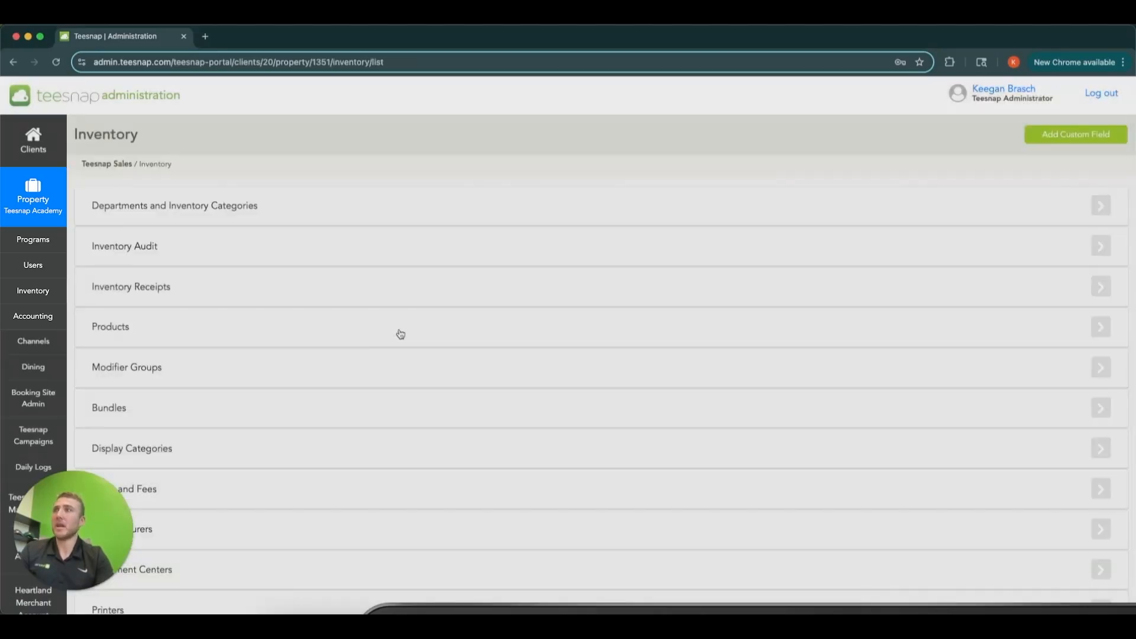
pyautogui.click(366, 462)
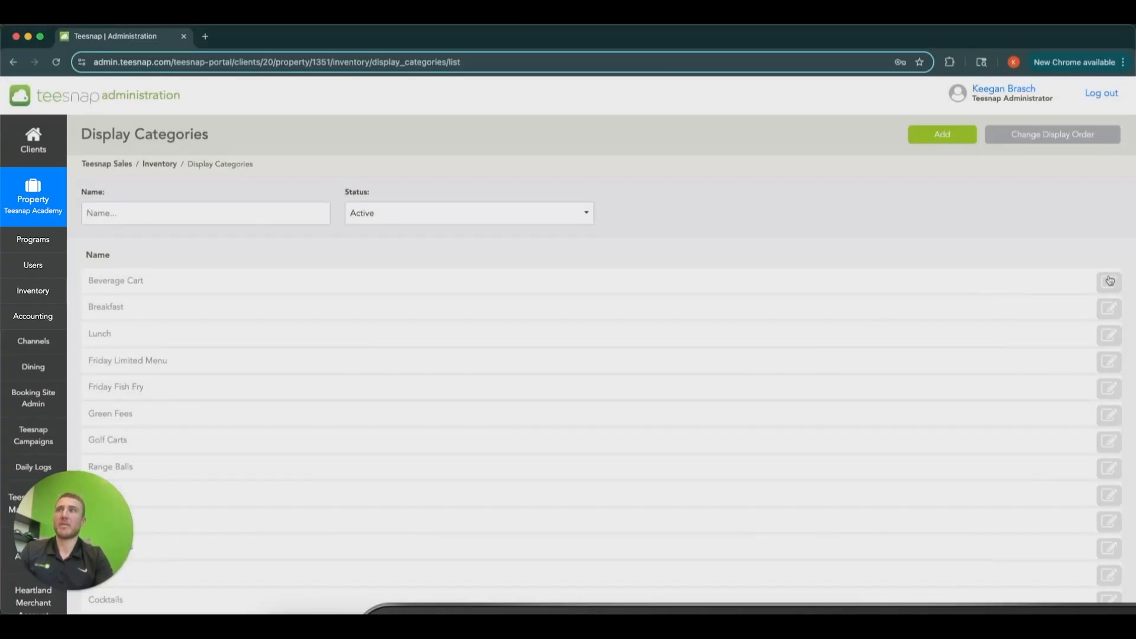
pyautogui.click(1109, 280)
pyautogui.scroll(-1, 729, 302)
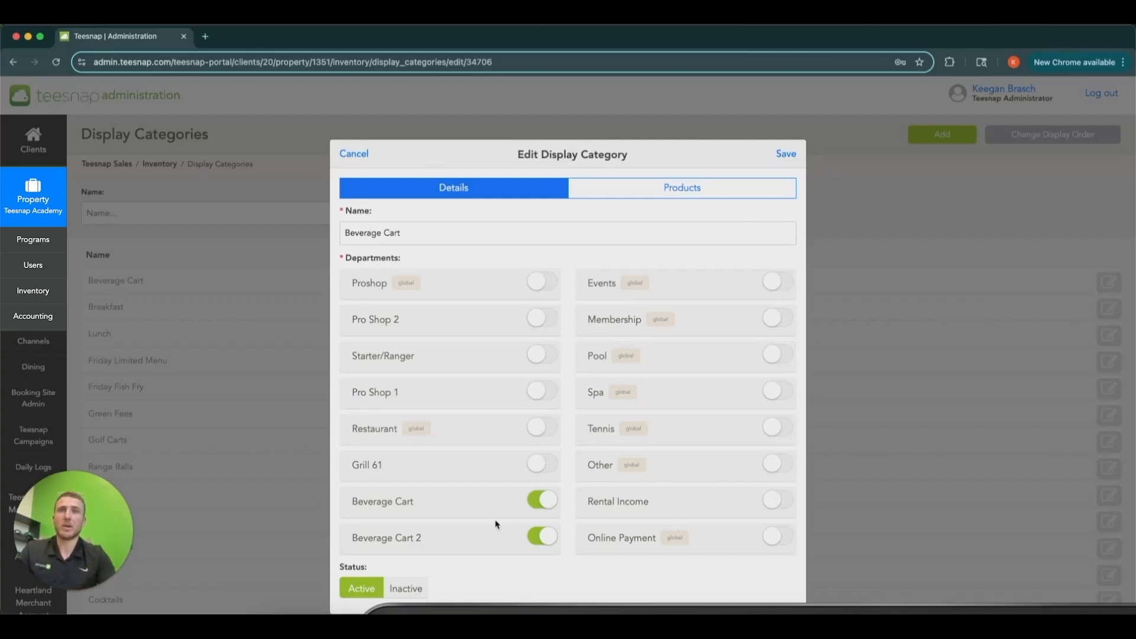
# Move the mirrored iPad window up into view over the browser.
pyautogui.click(959, 599)
pyautogui.moveTo(944, 611); pyautogui.dragTo(771, 58)
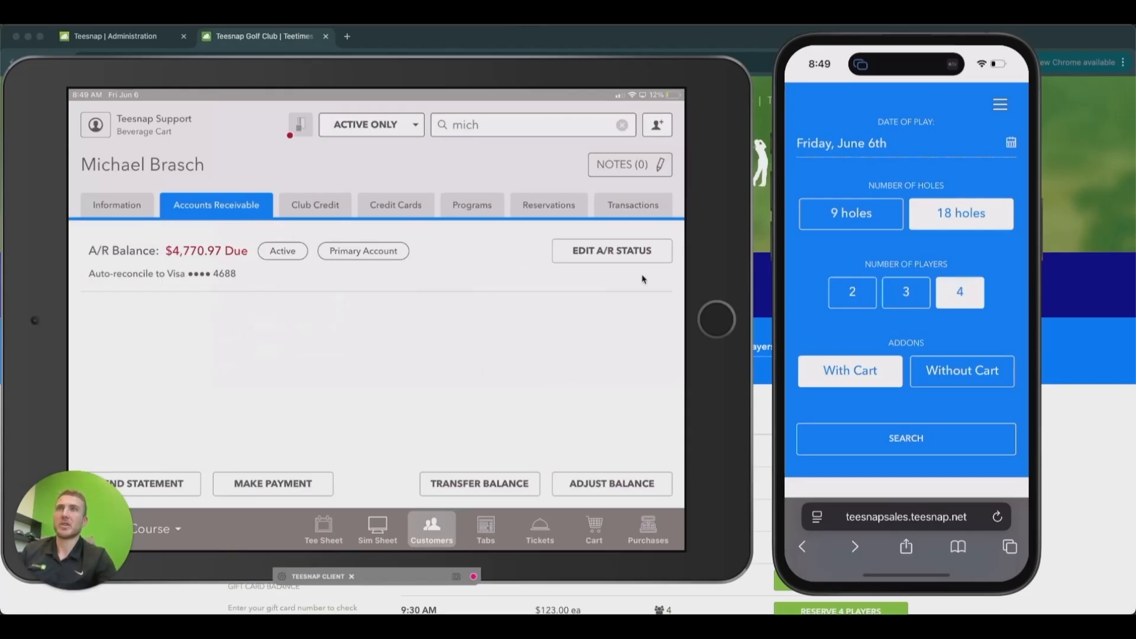
# Open the customer's A/R status settings on the iPad, look through the linked accounts, and return to the settings.
pyautogui.click(632, 255)
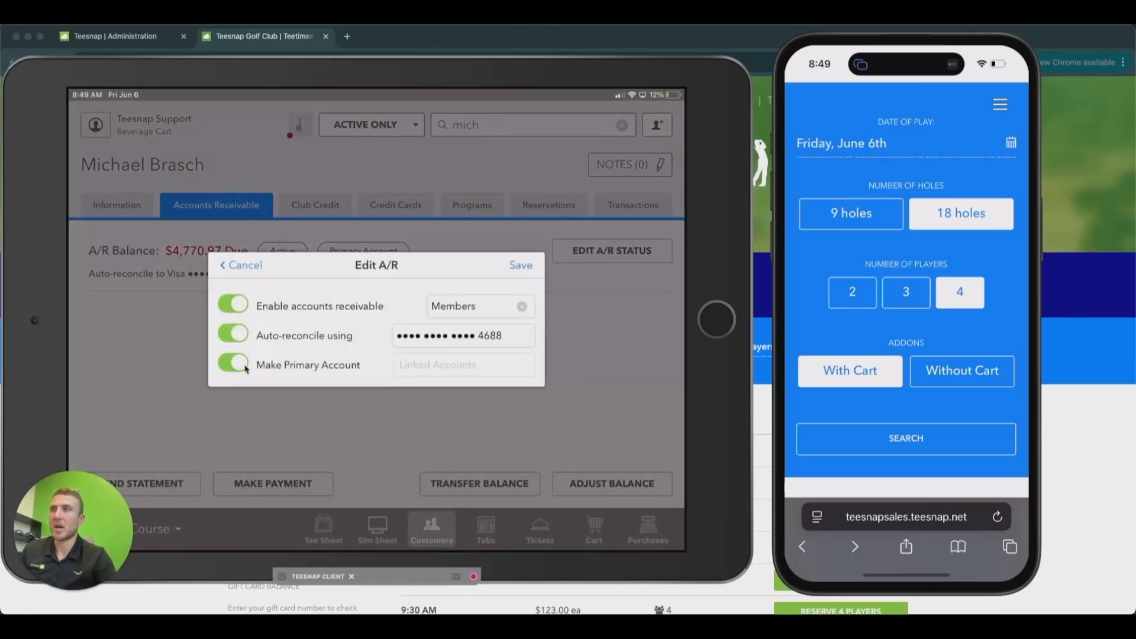
pyautogui.click(431, 365)
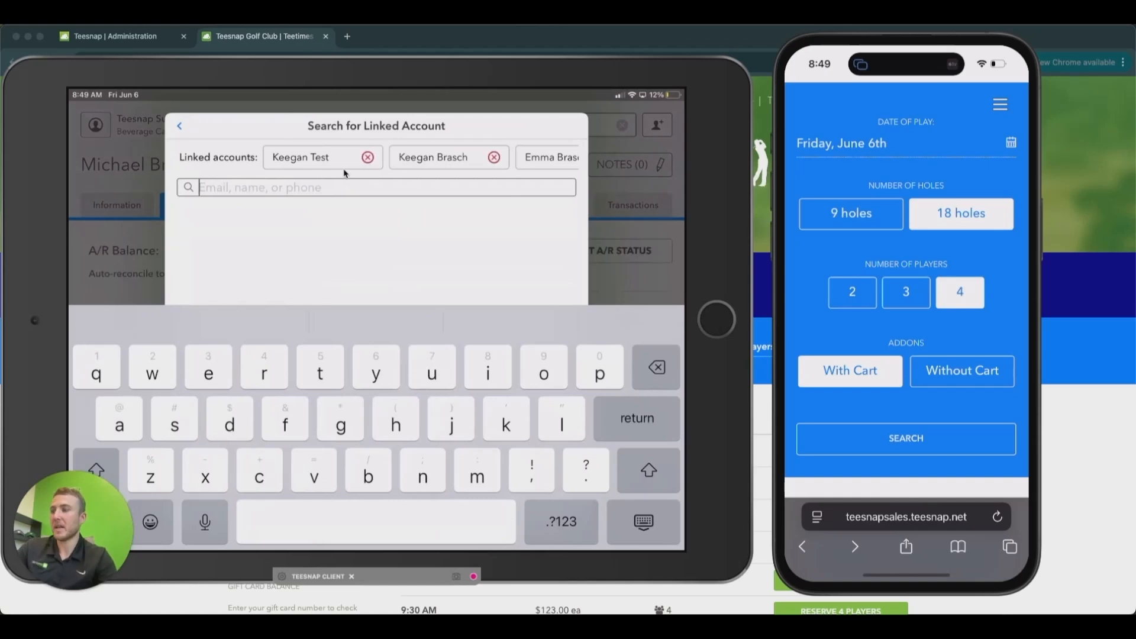
pyautogui.hscroll(5, 345, 172)
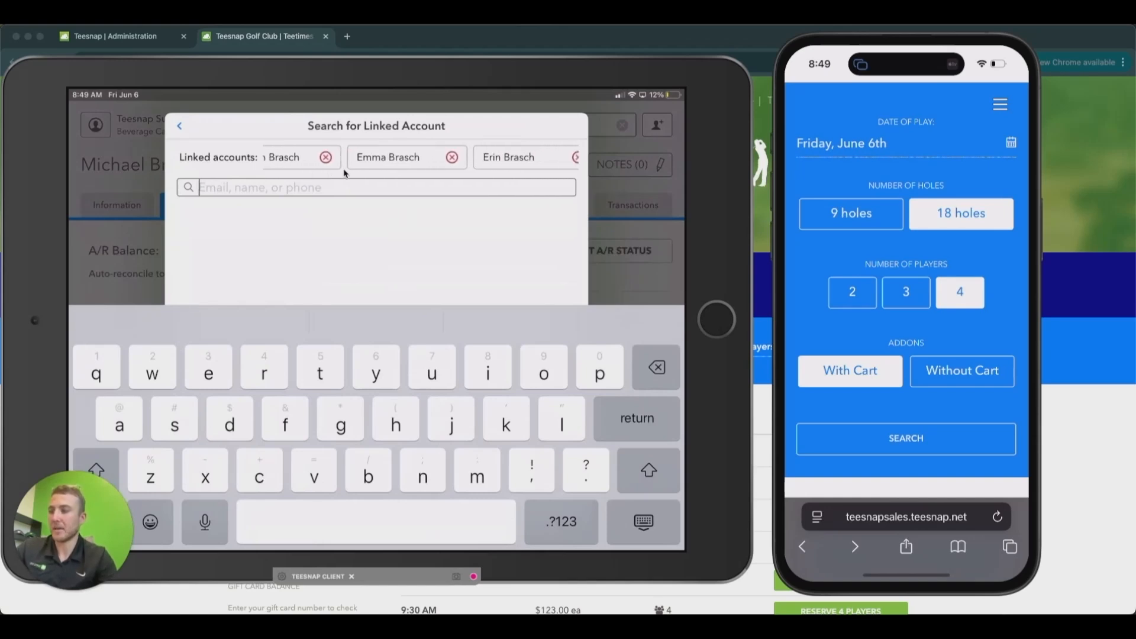
pyautogui.press('Escape')
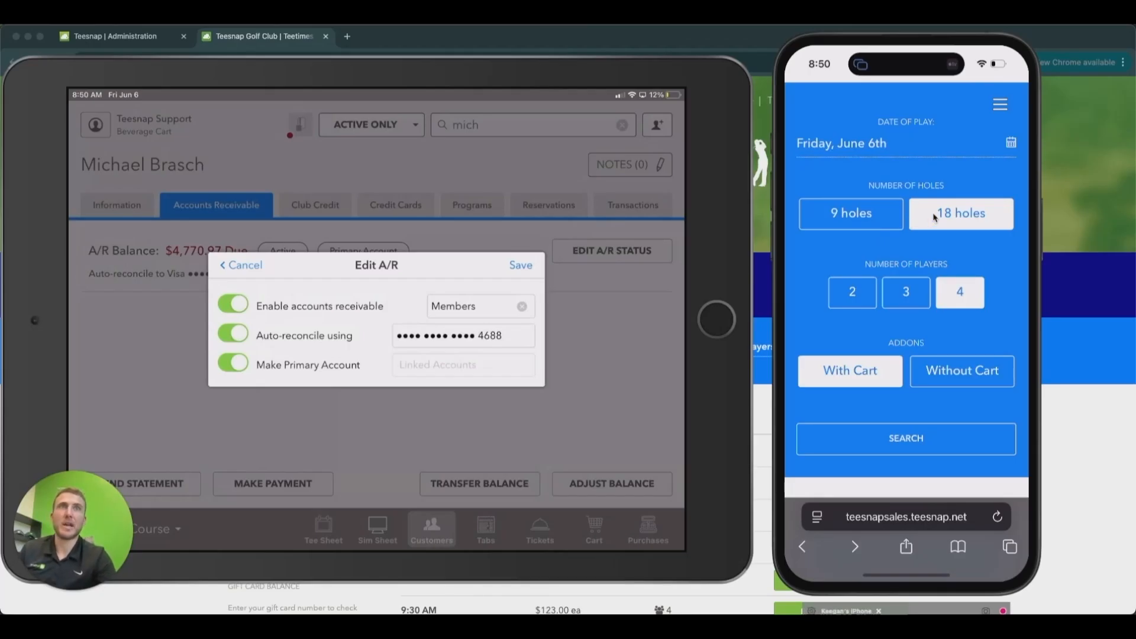
# Open the customer's accounts receivable page on the phone booking site and start a payment.
pyautogui.click(999, 108)
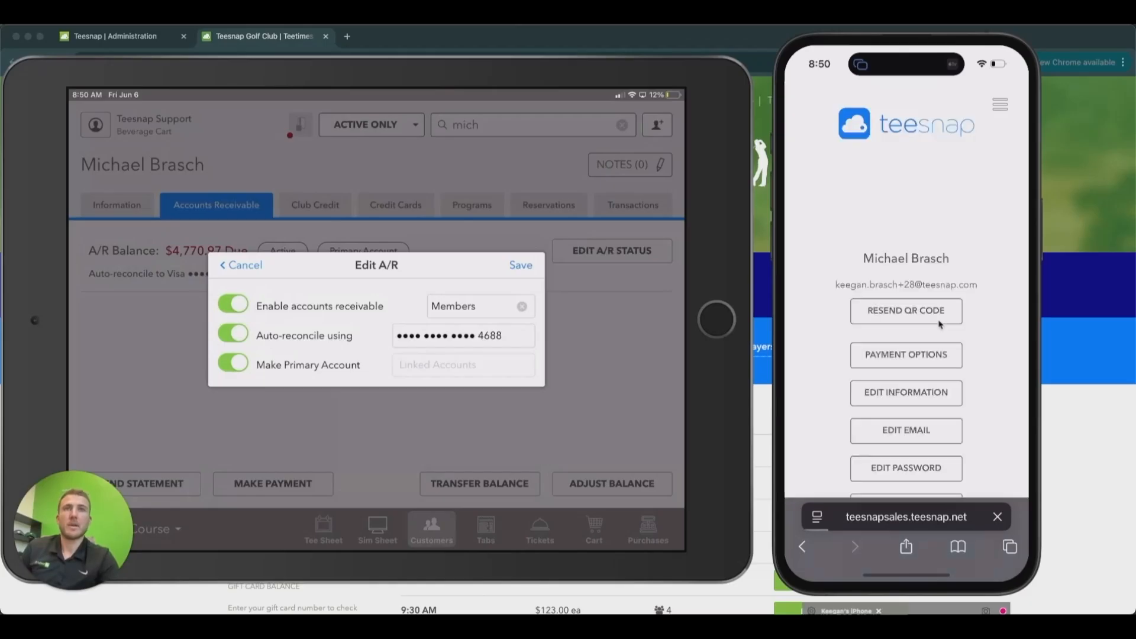
pyautogui.scroll(-5, 941, 324)
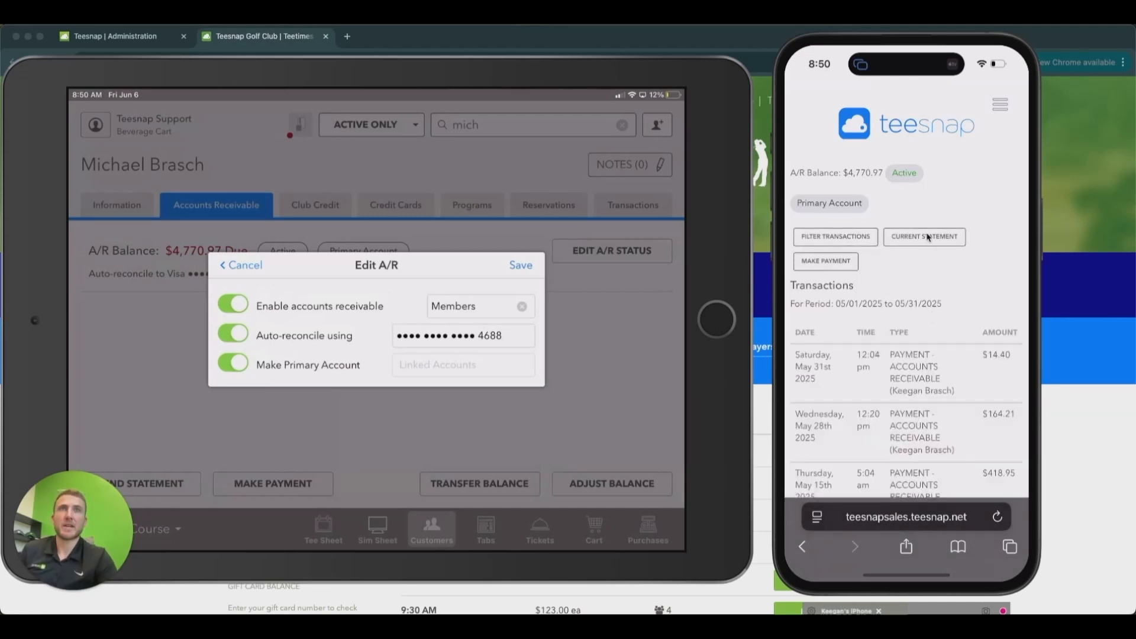
pyautogui.click(828, 266)
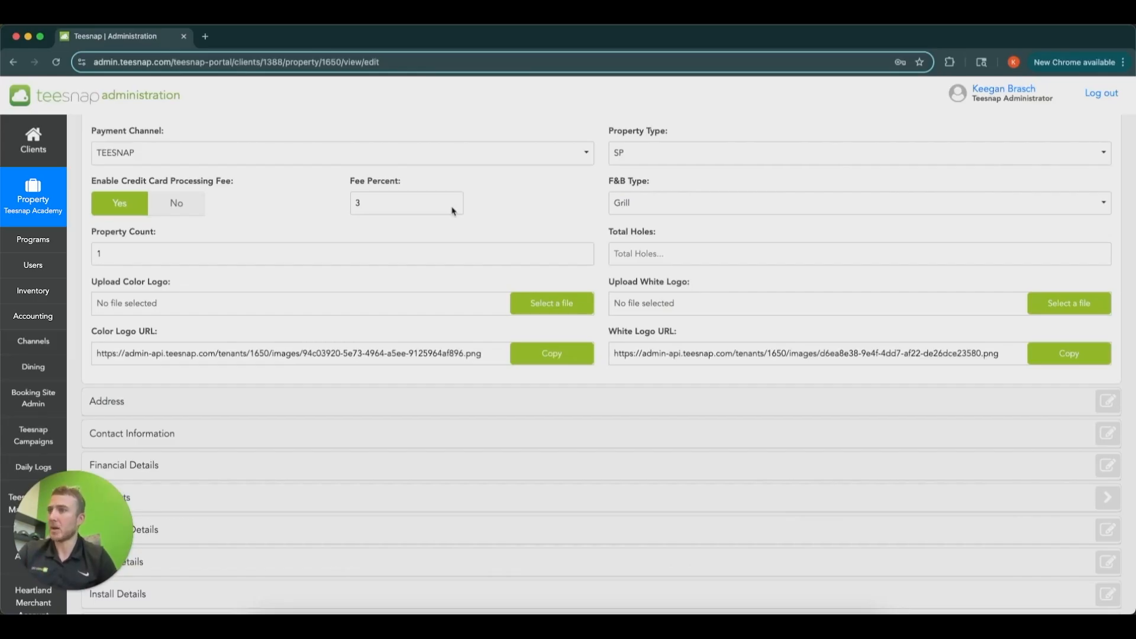
# Set the property's credit card processing fee percent to 2.
pyautogui.click(430, 209)
pyautogui.press('BackSpace')
pyautogui.write('2')
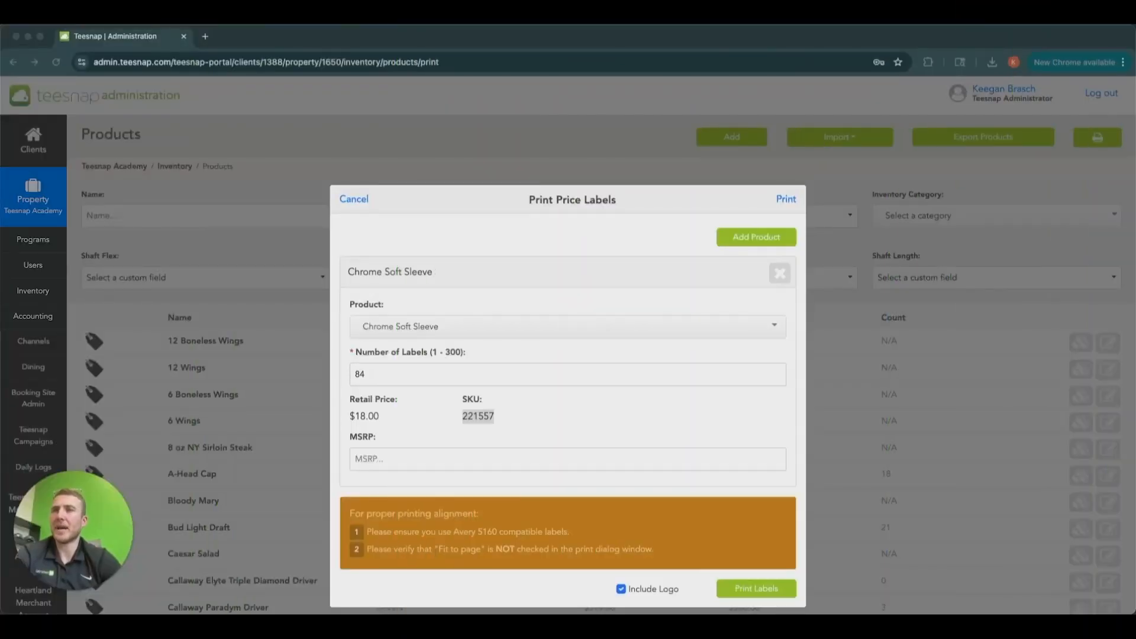
# Exclude the logo from the Chrome Soft Sleeve price labels and highlight the product's SKU.
pyautogui.click(621, 200)
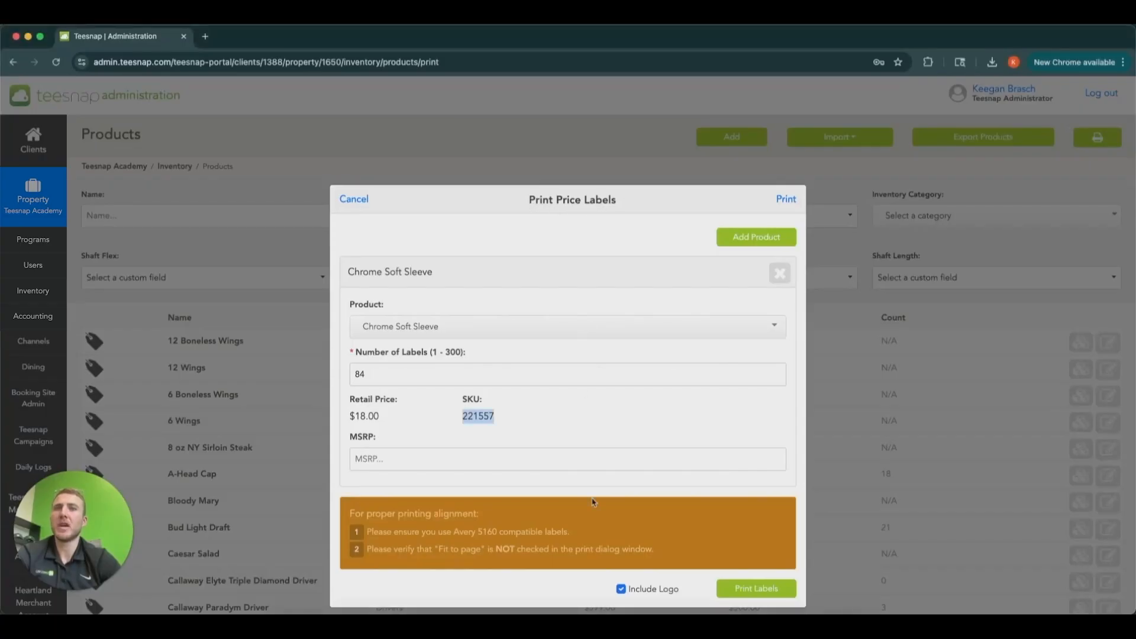
pyautogui.click(621, 591)
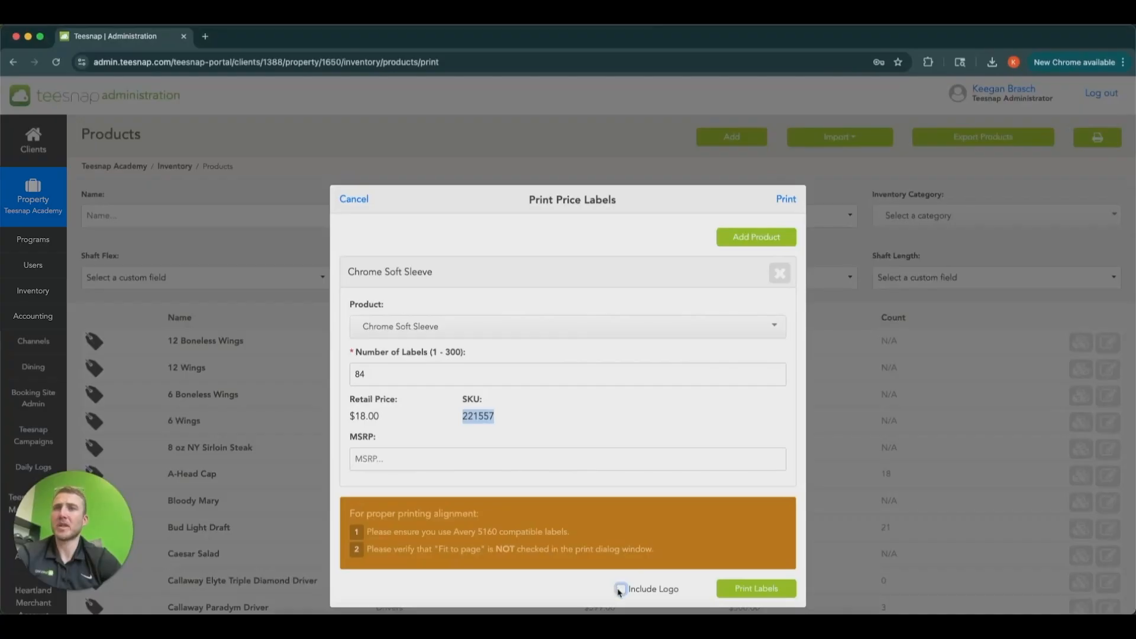
pyautogui.click(509, 425)
pyautogui.moveTo(502, 420); pyautogui.dragTo(465, 418)
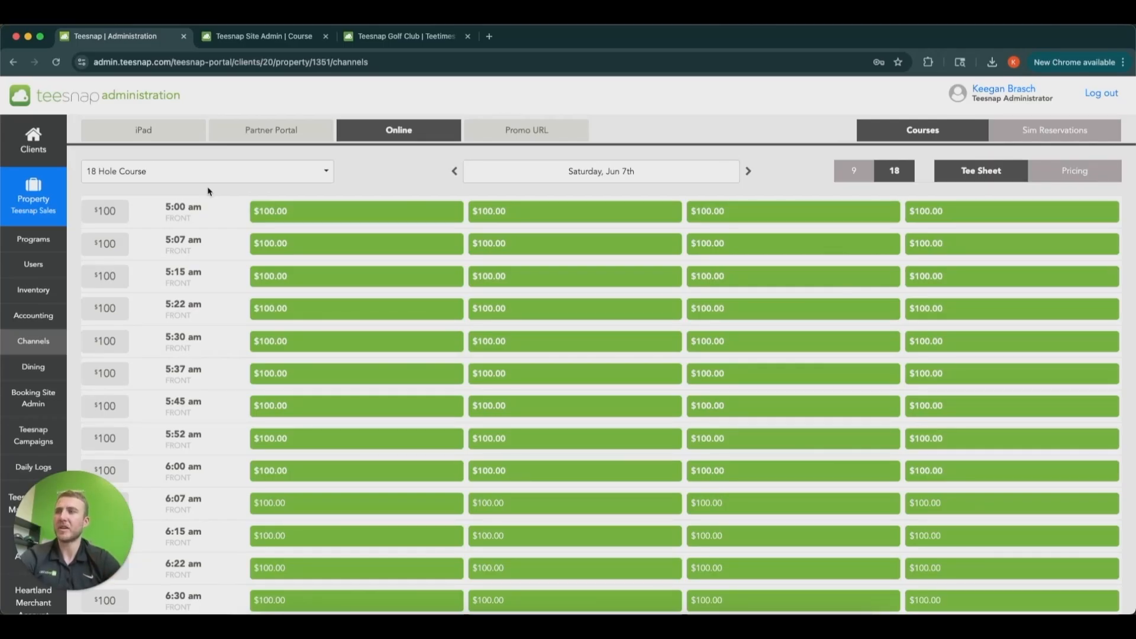
# Publish an adjustment limiting the Jun 7 2025 online tee times from 5:00 to 6:00 AM to the Full Golf Member profile.
pyautogui.click(209, 209)
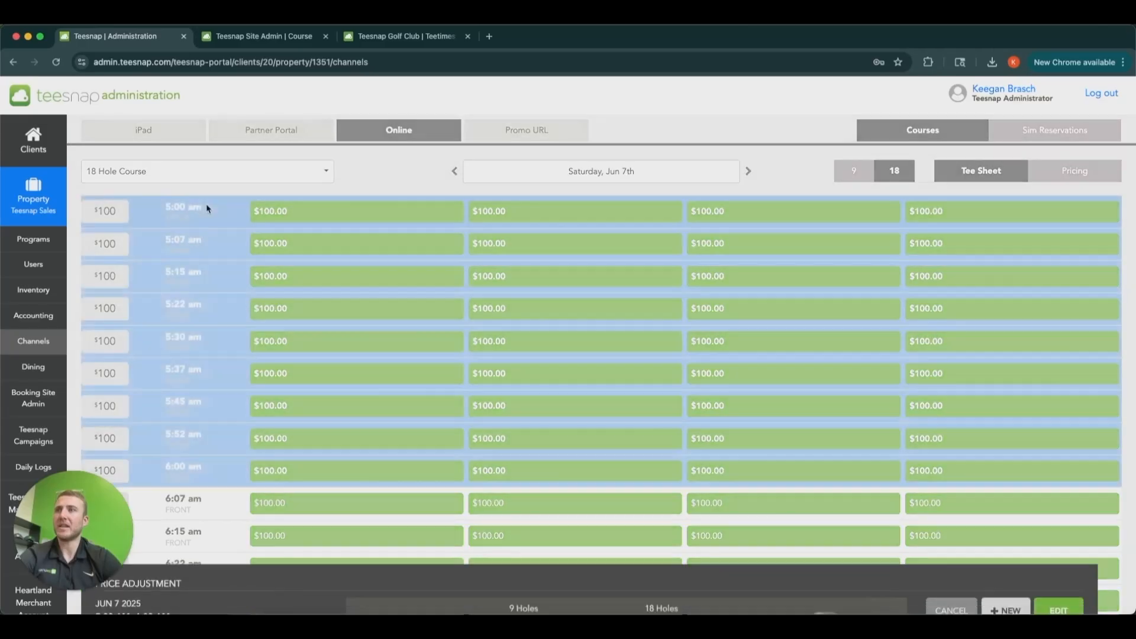
pyautogui.click(1005, 572)
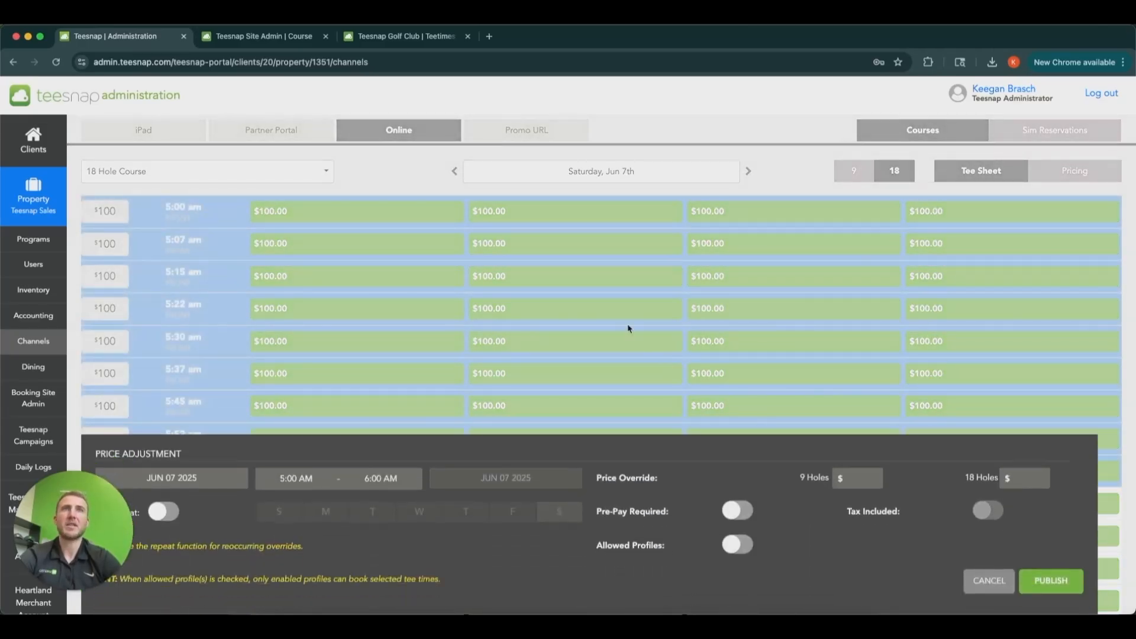
pyautogui.click(742, 548)
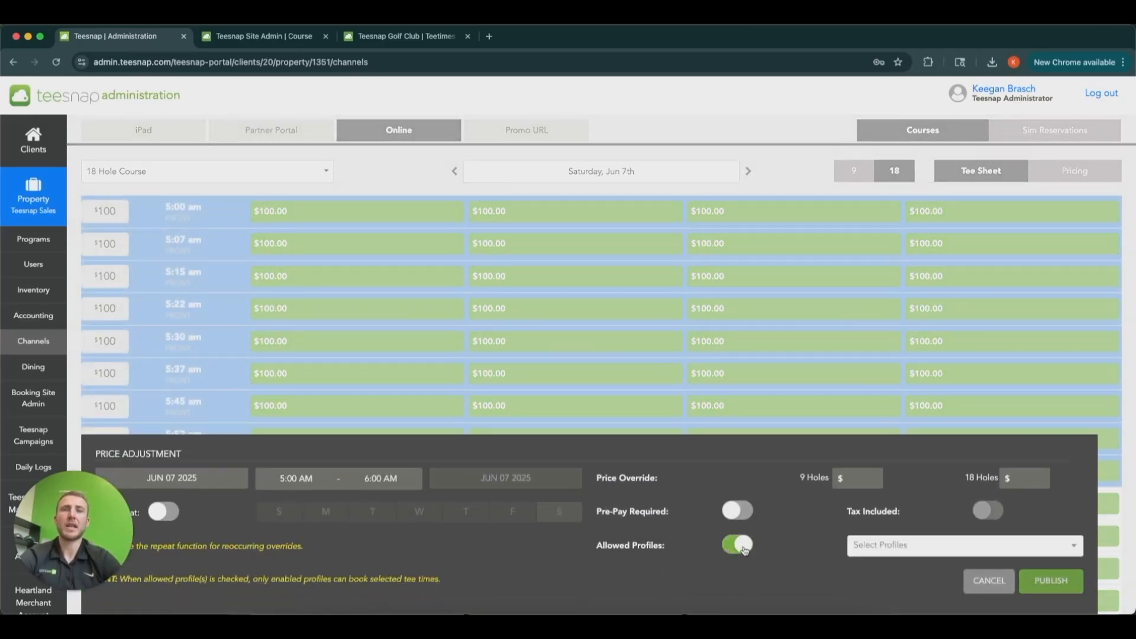
pyautogui.click(1054, 547)
pyautogui.click(858, 472)
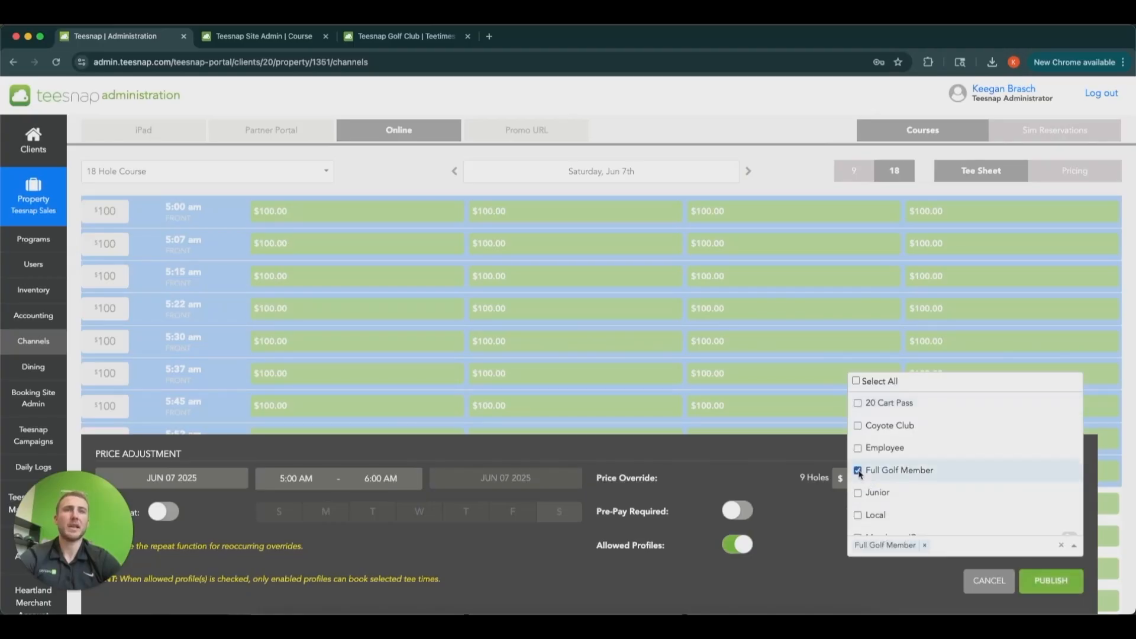
pyautogui.click(1053, 583)
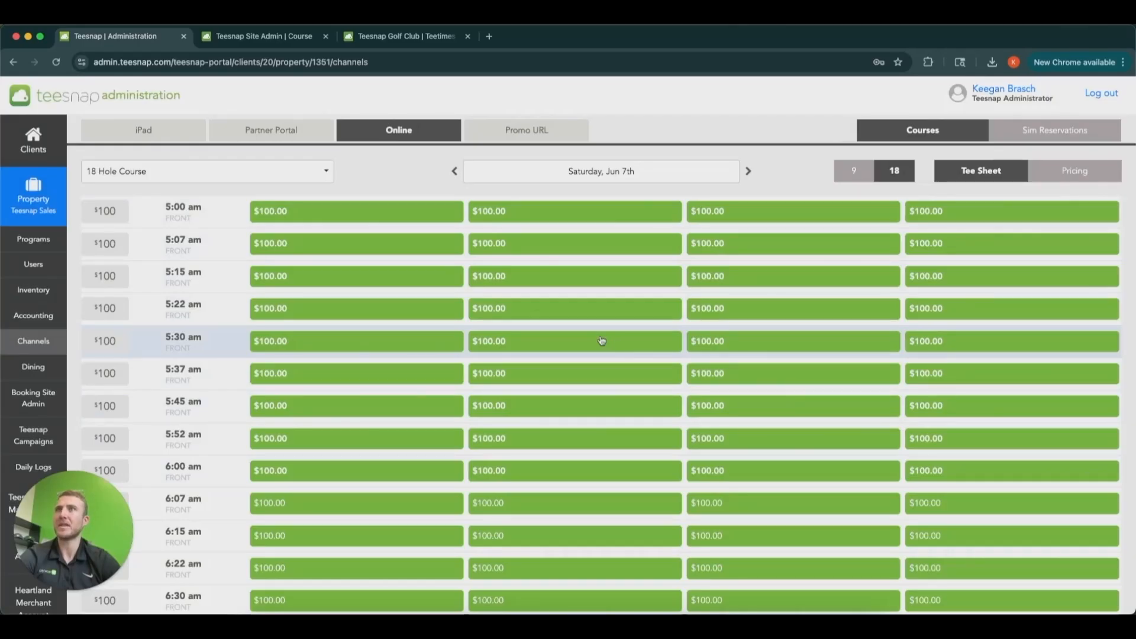
# Switch to the Teesnap Golf Club booking site and check the earliest available tee times for Saturday, June 7th.
pyautogui.click(402, 43)
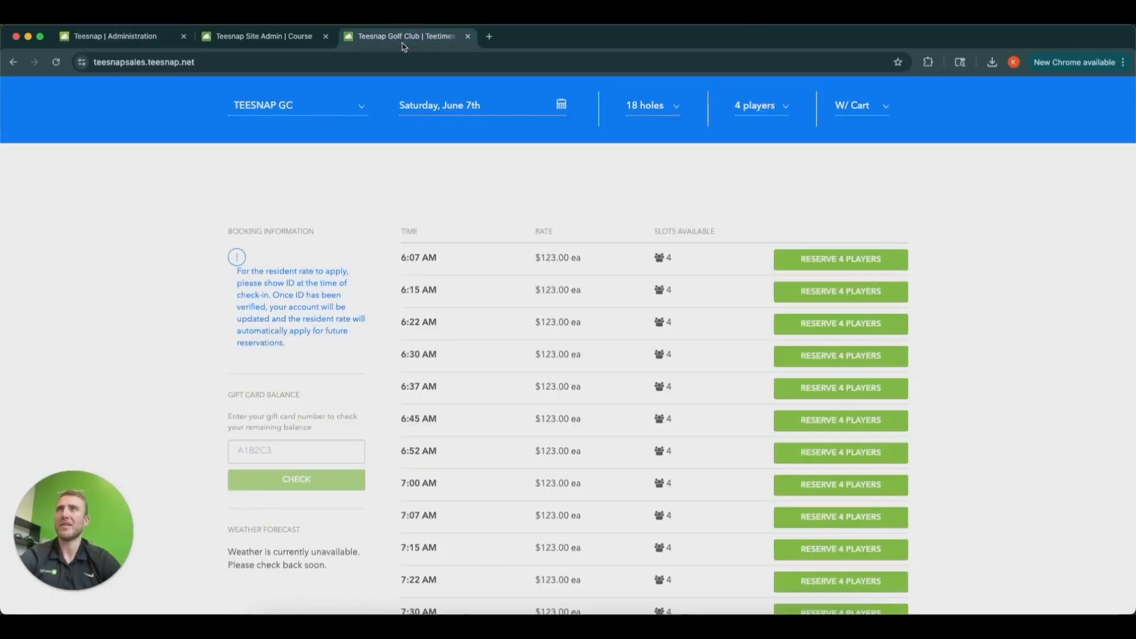
pyautogui.scroll(3, 500, 297)
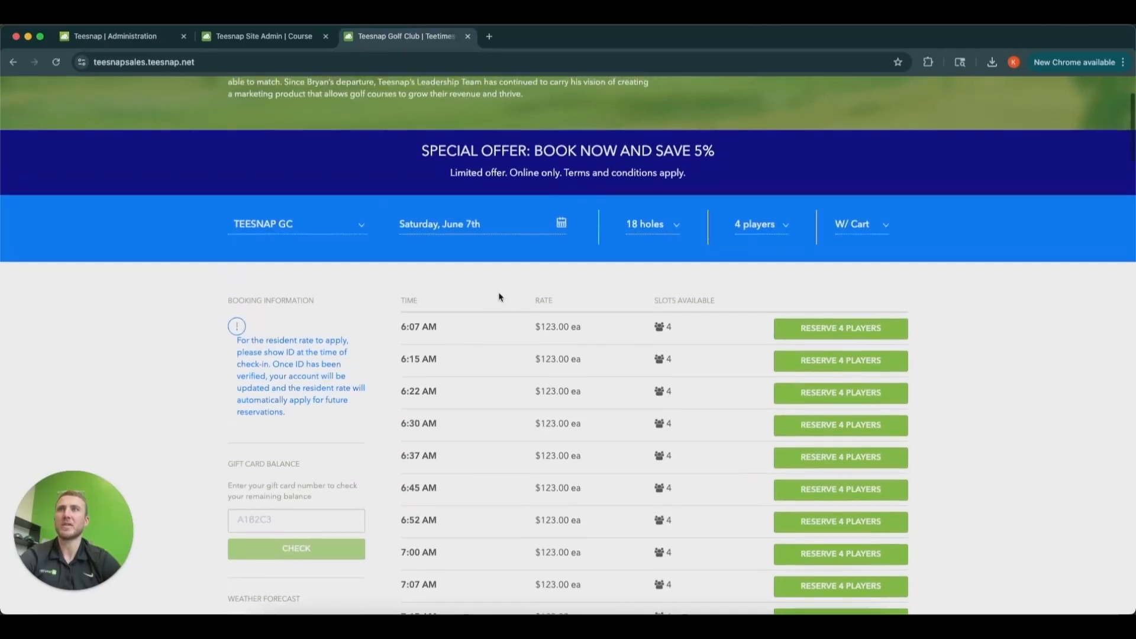
pyautogui.scroll(-3, 515, 370)
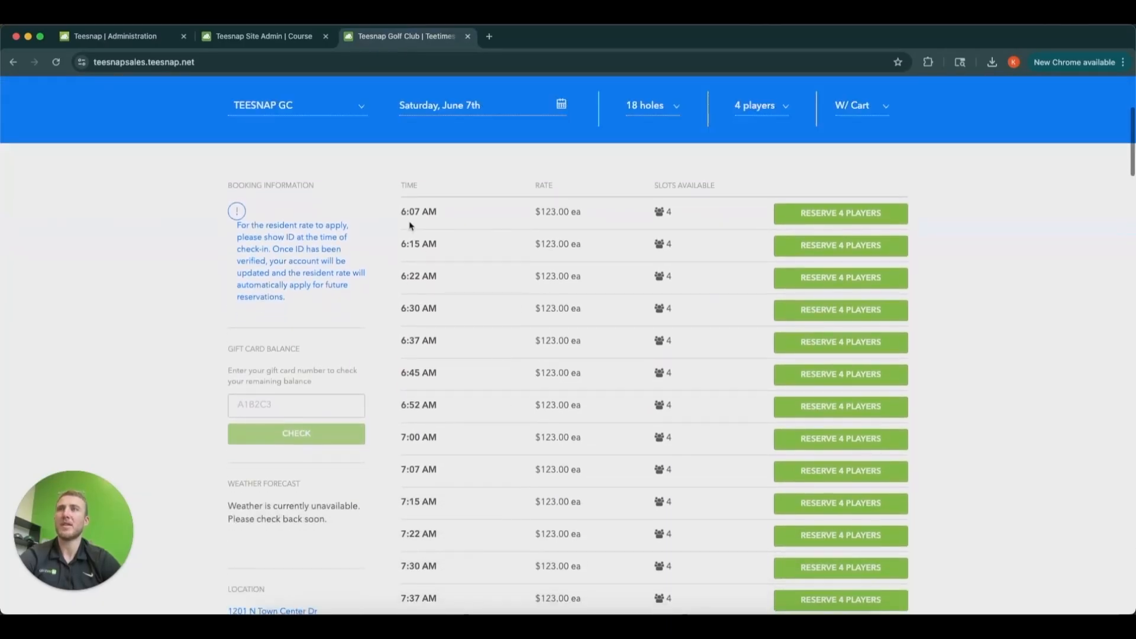
pyautogui.moveTo(421, 224); pyautogui.dragTo(399, 215)
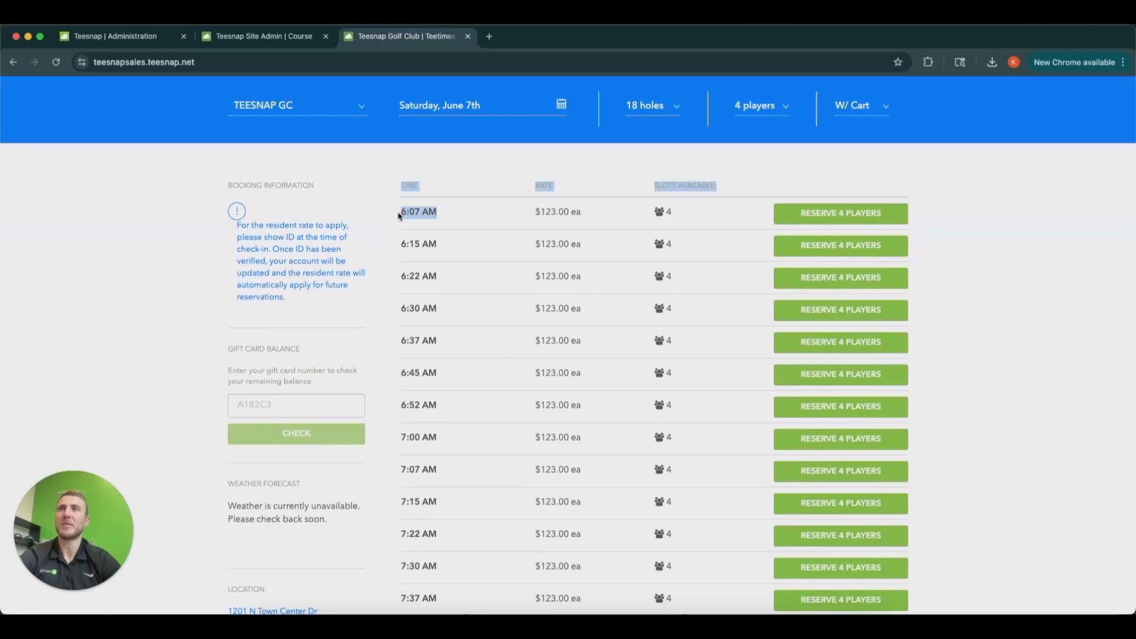
pyautogui.click(465, 215)
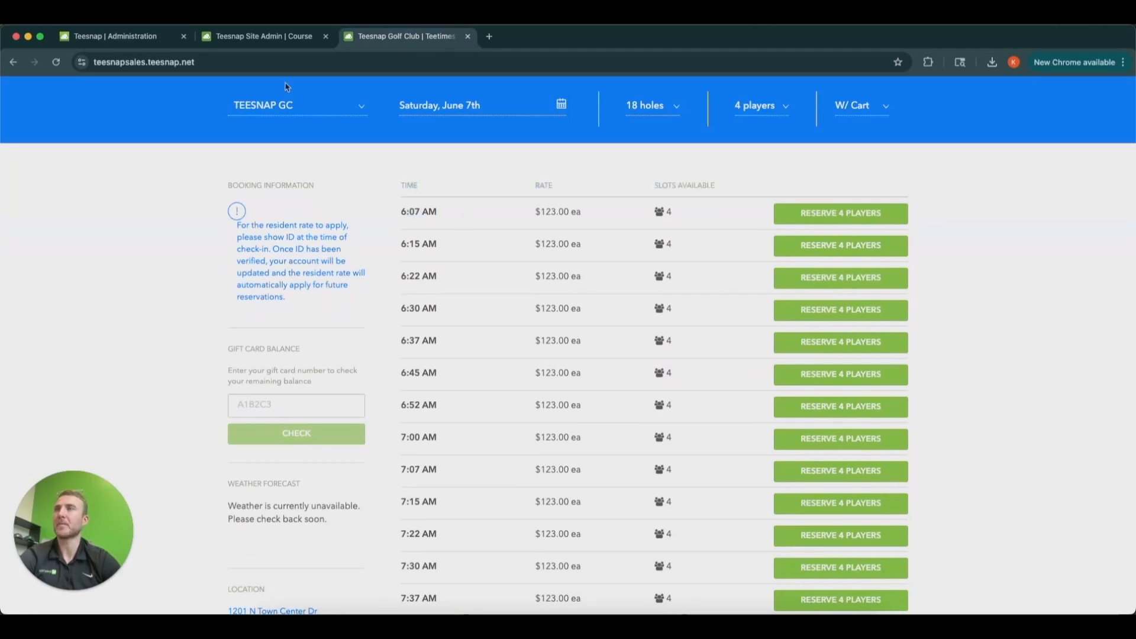
# Switch to the Teesnap Site Admin course settings and set the booking start availability time to 07:00 AM.
pyautogui.click(265, 37)
pyautogui.scroll(-1, 457, 346)
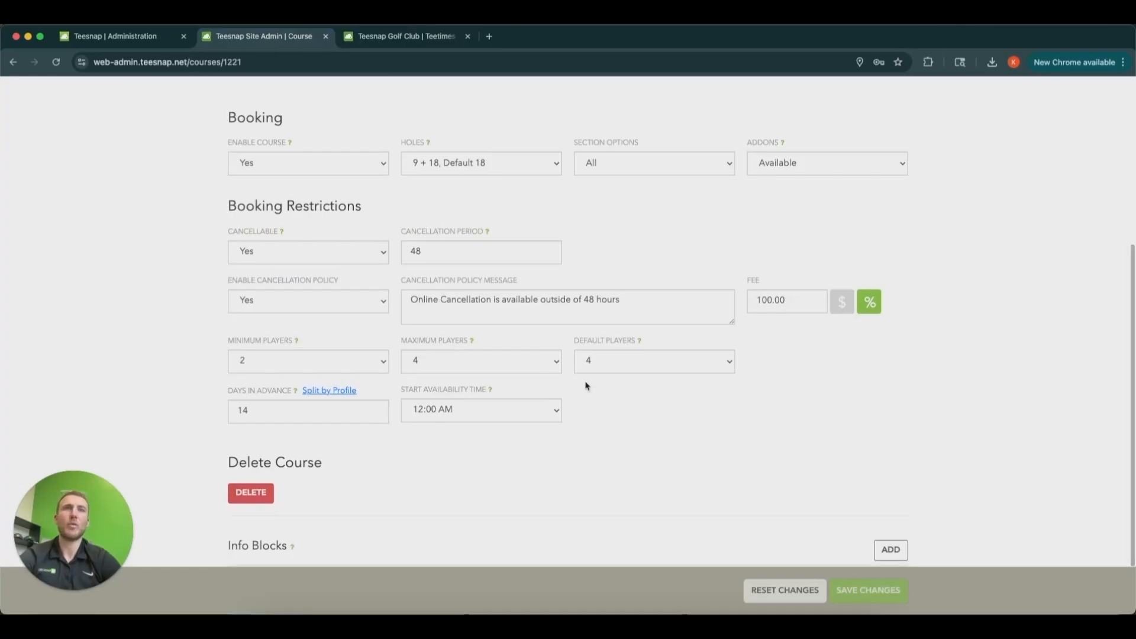
pyautogui.click(554, 412)
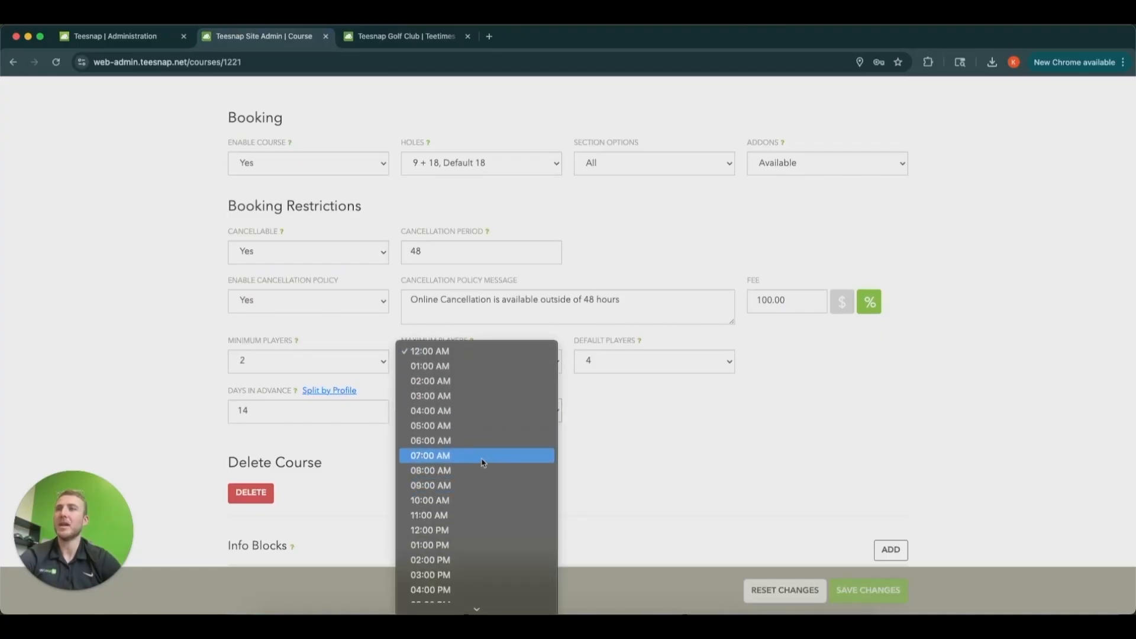
pyautogui.click(484, 463)
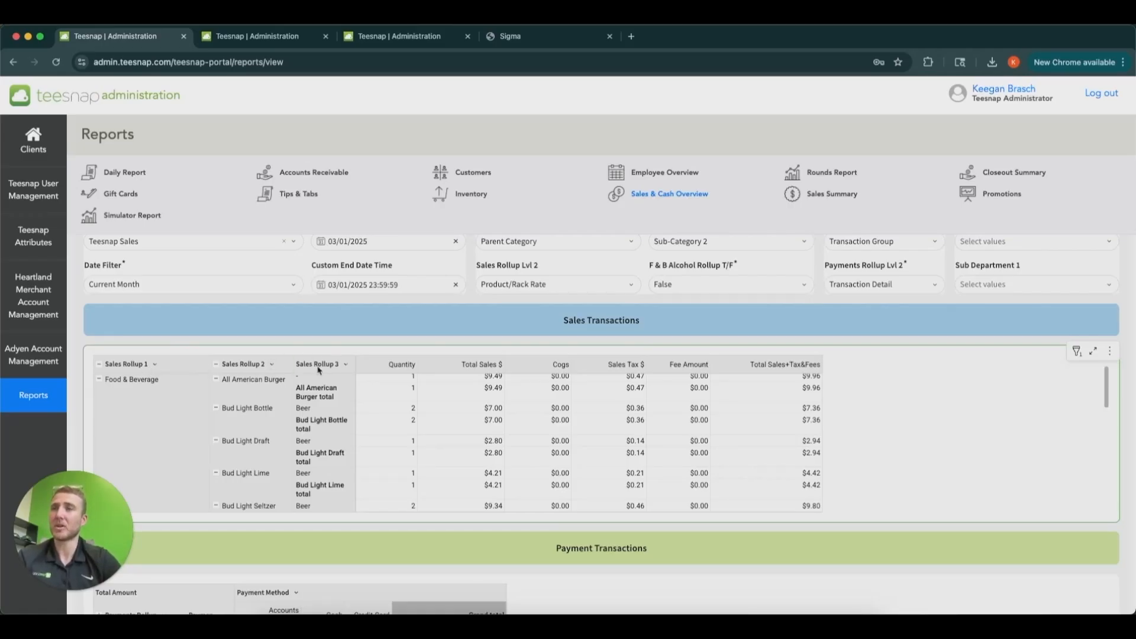
# Rename the Sales Rollup 1 column in the Sales Transactions table to Category.
pyautogui.doubleClick(130, 367)
pyautogui.write('Category')
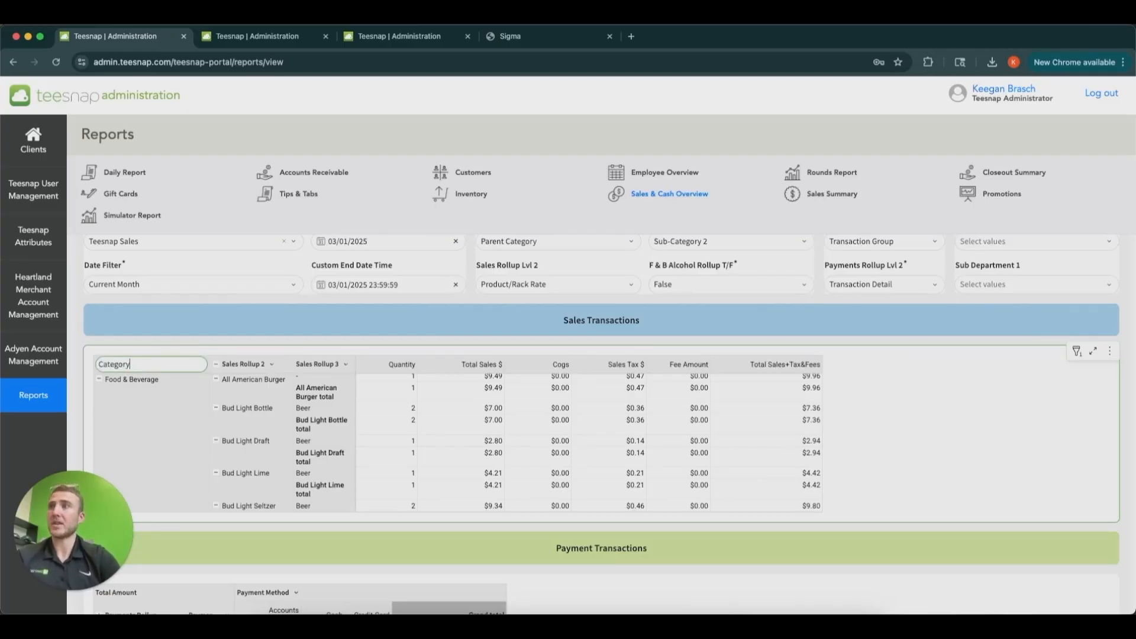
pyautogui.press('Return')
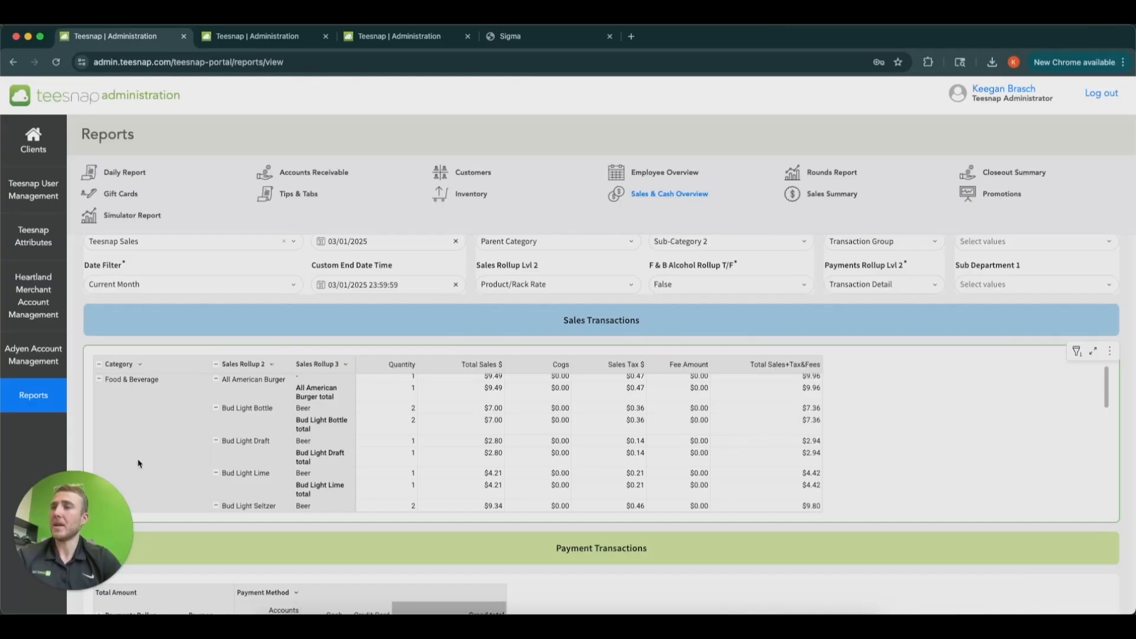
# View the filter values offered for the Category column of the Sales Transactions table without choosing any.
pyautogui.click(139, 365)
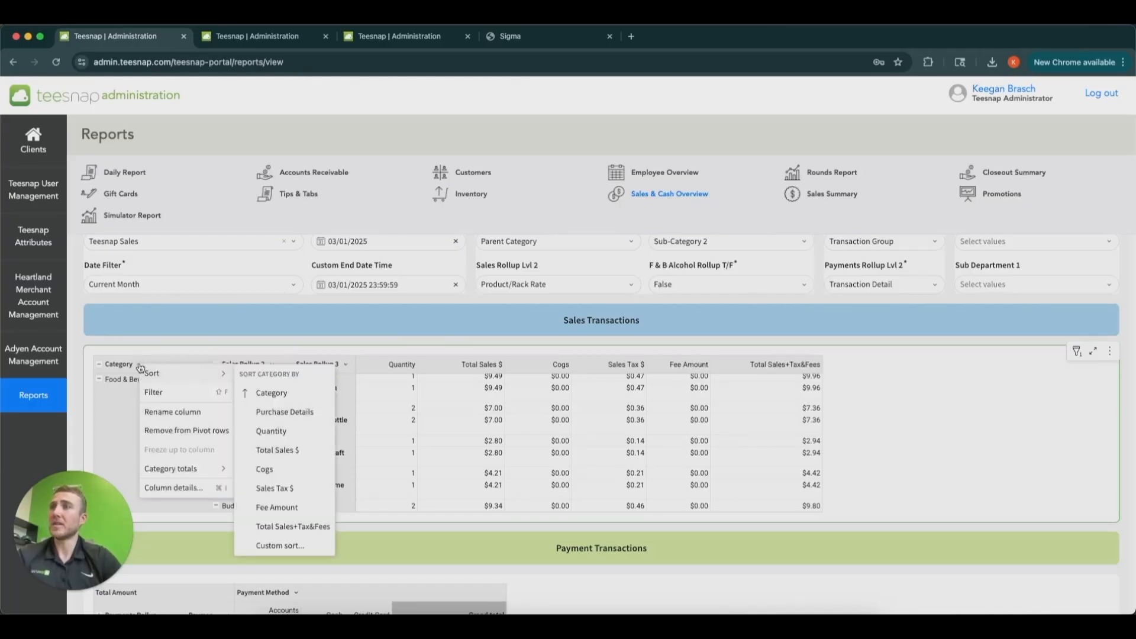
pyautogui.click(163, 394)
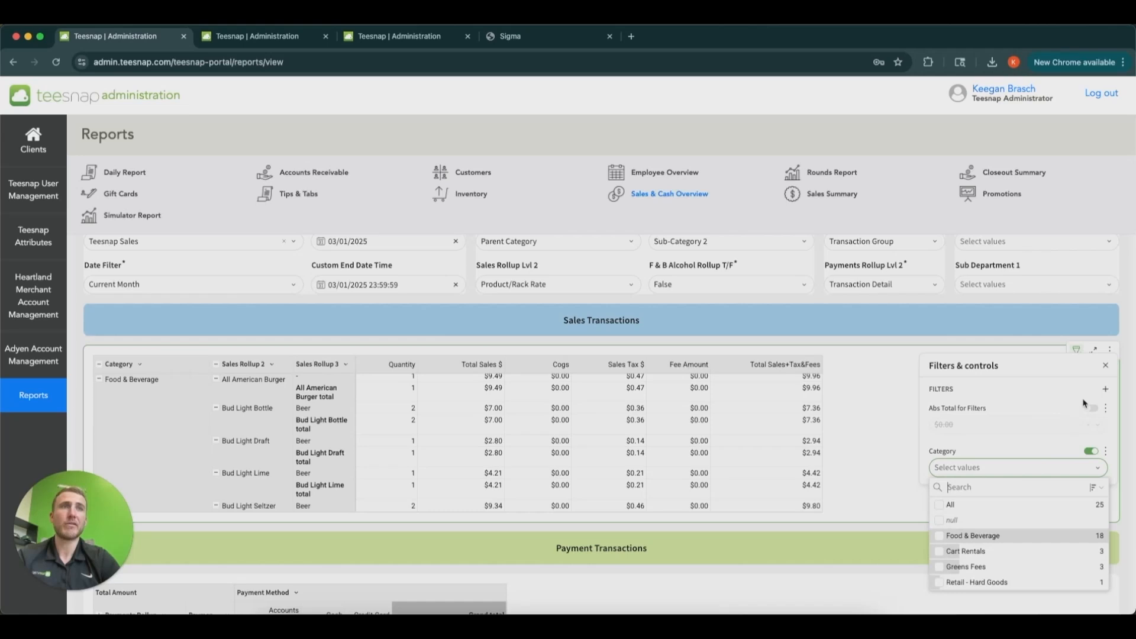
pyautogui.click(1105, 365)
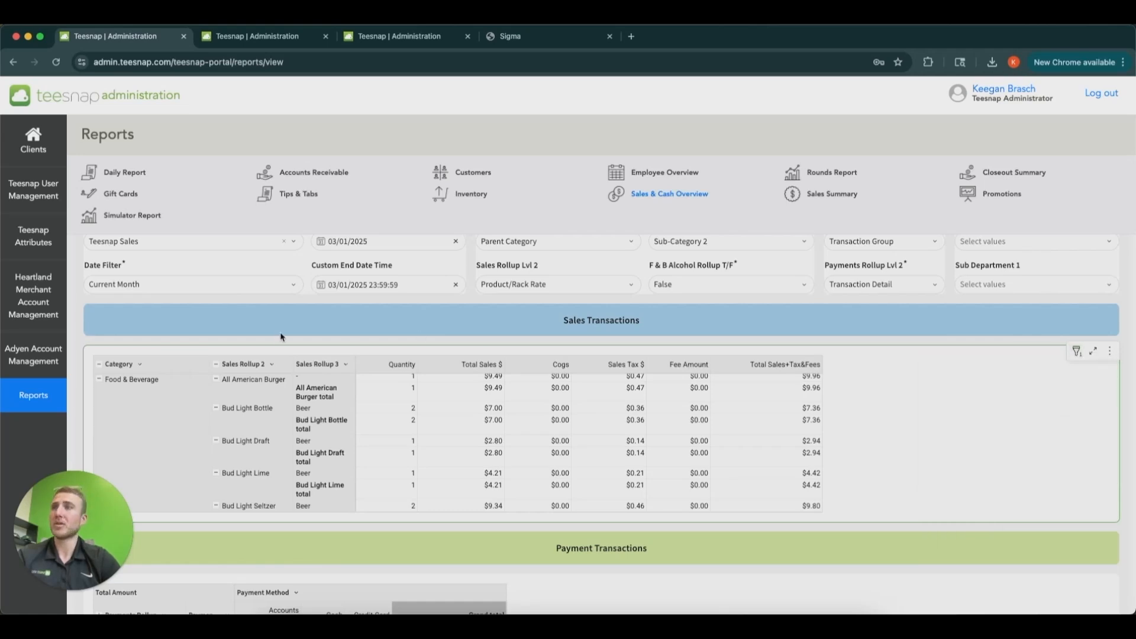
# Remove the Sales Rollup 3 column from the pivot rows of the Sales Transactions table.
pyautogui.click(346, 365)
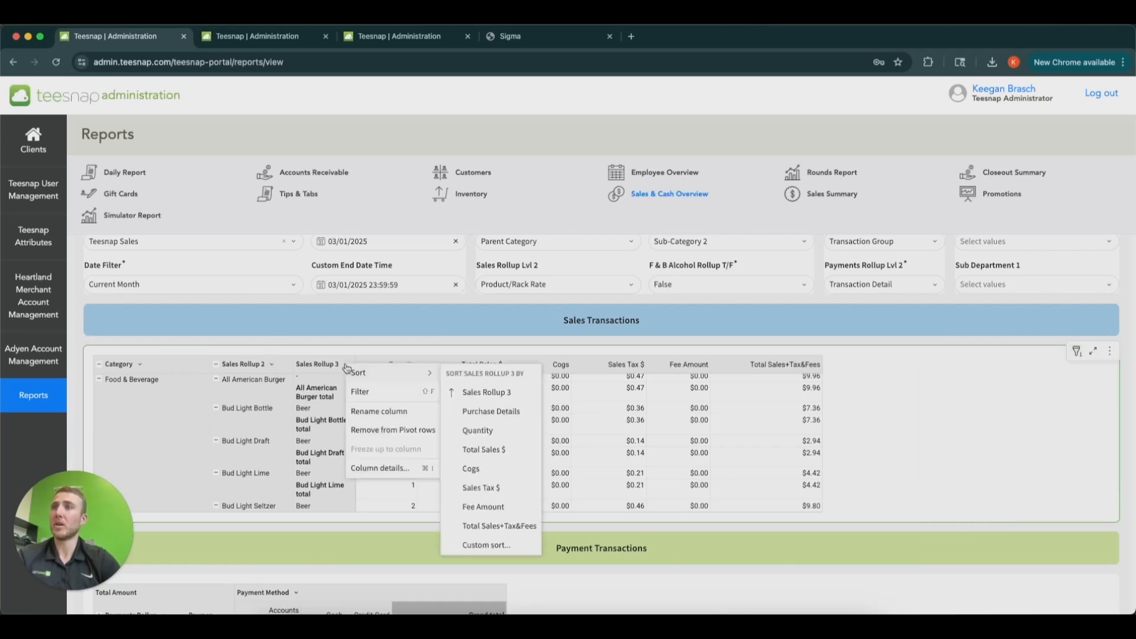
pyautogui.click(383, 430)
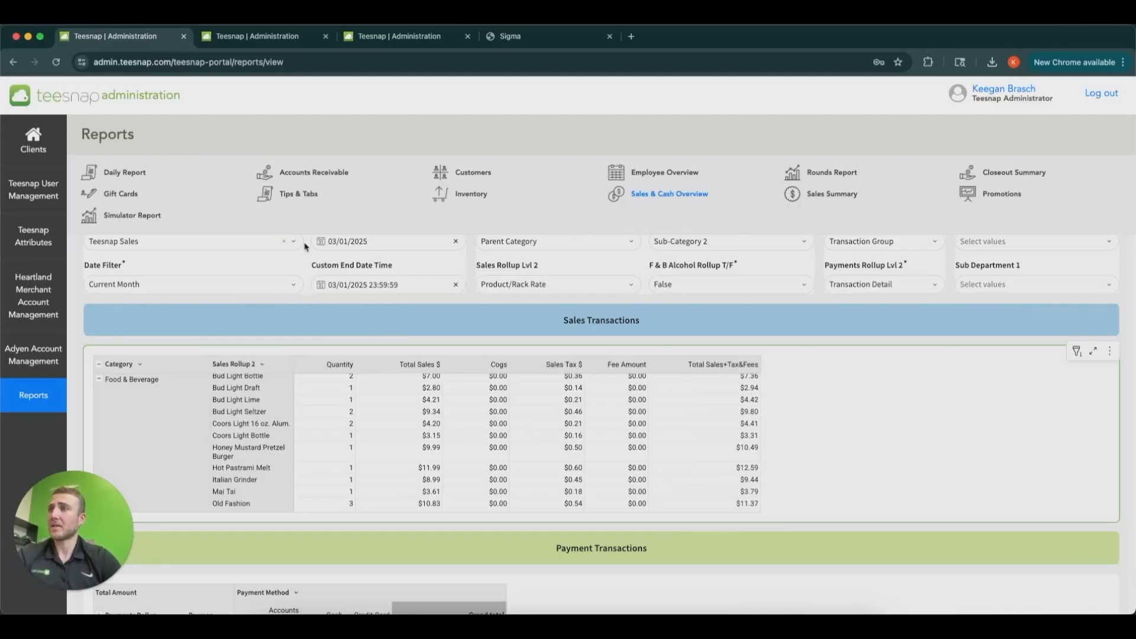
# Look over the Simulator Report, and examine the Sales Modifier report's product table and its Price By Modifier charts.
pyautogui.click(260, 38)
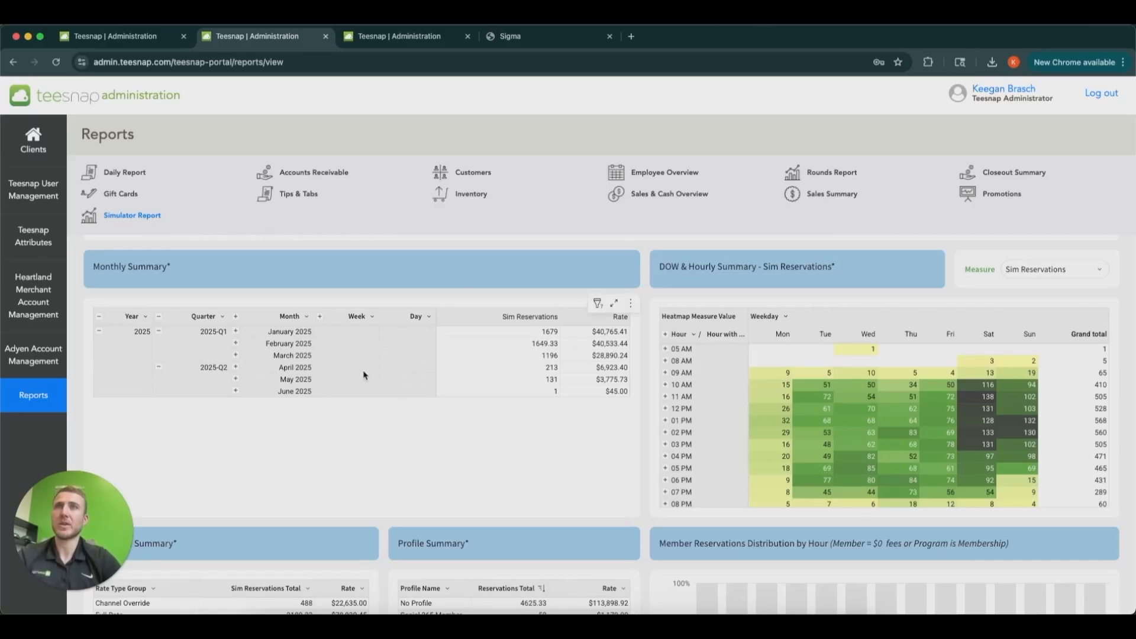
pyautogui.click(422, 35)
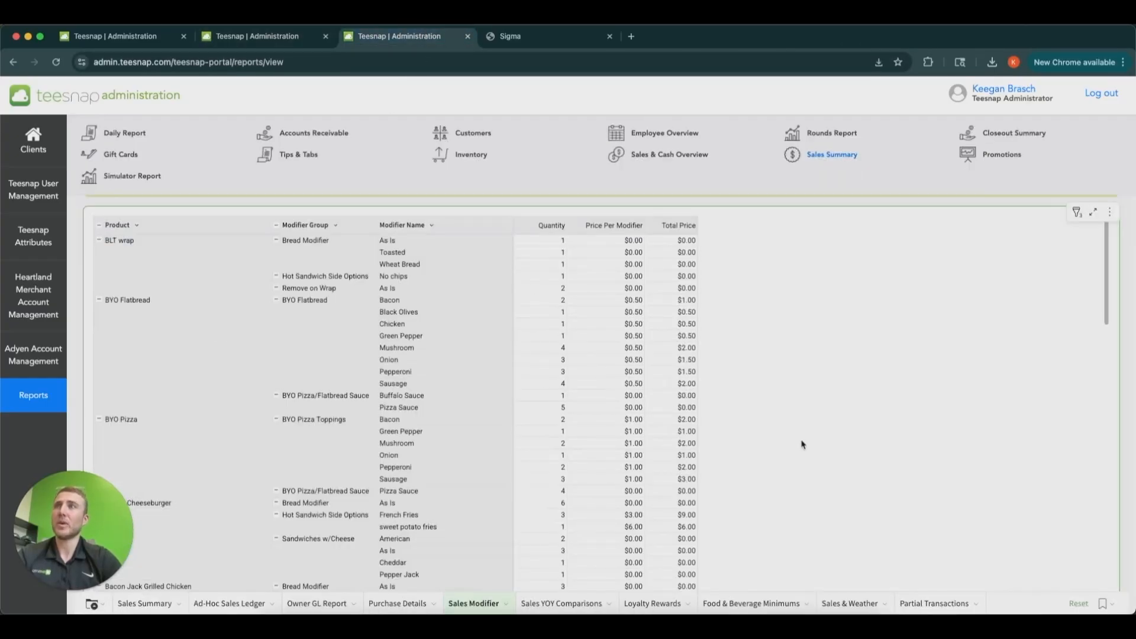
pyautogui.scroll(-2, 802, 444)
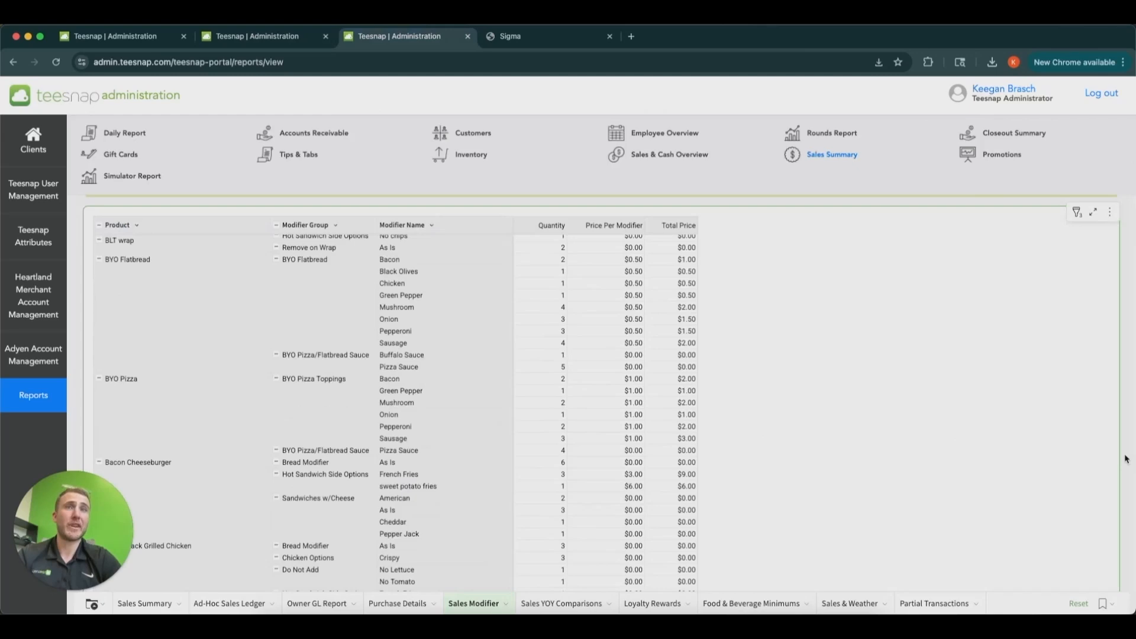
pyautogui.scroll(-5, 1126, 459)
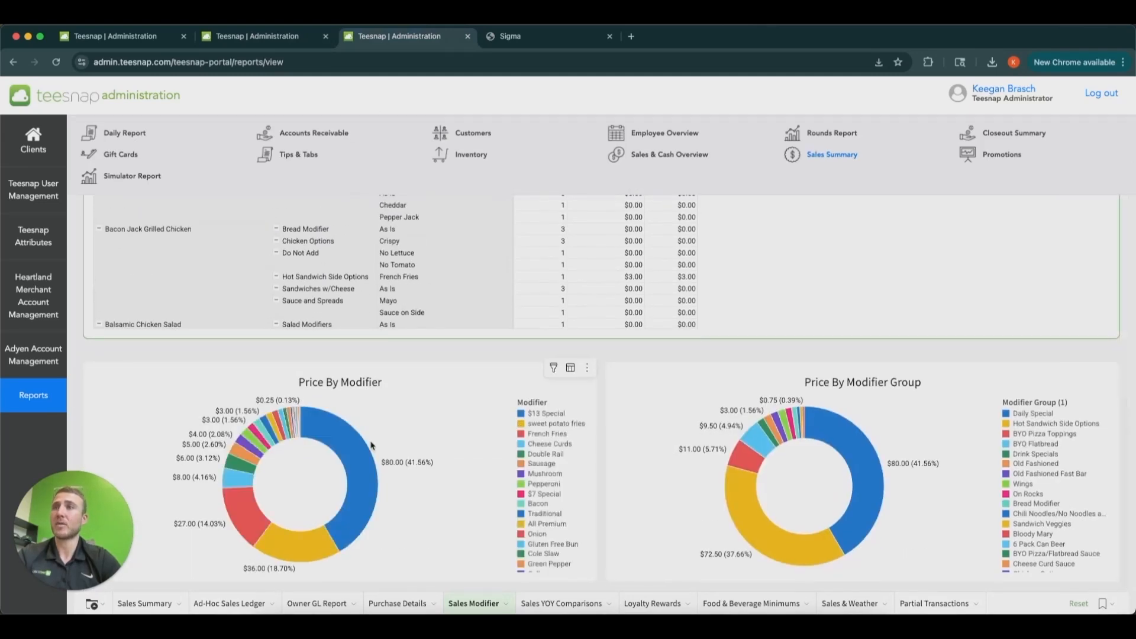